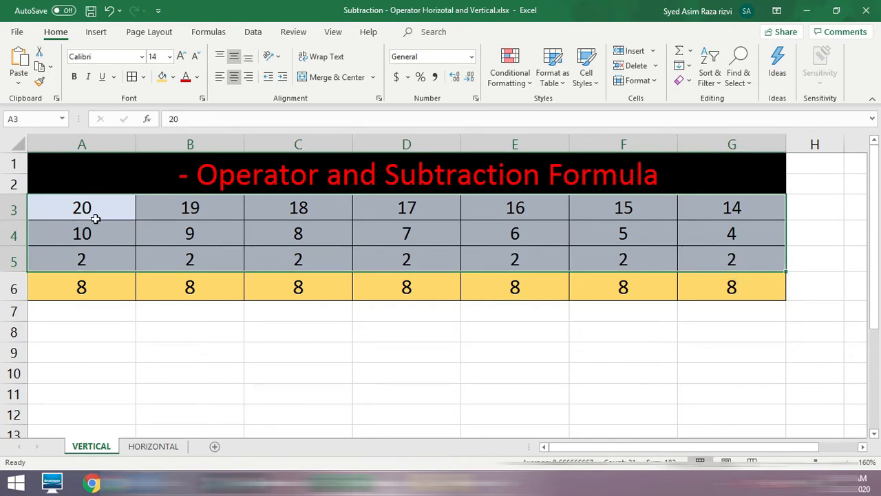
- Clear the results in cells A6 through G6 on the VERTICAL sheet
{"action": "left_click", "coordinate": [95, 212]}
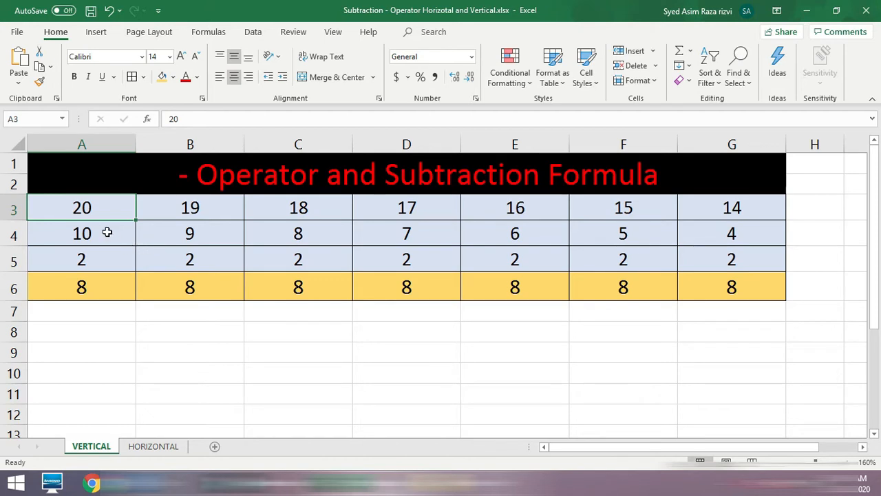
{"action": "left_click_drag", "start_coordinate": [94, 284], "coordinate": [754, 291]}
{"action": "key", "text": "Delete"}
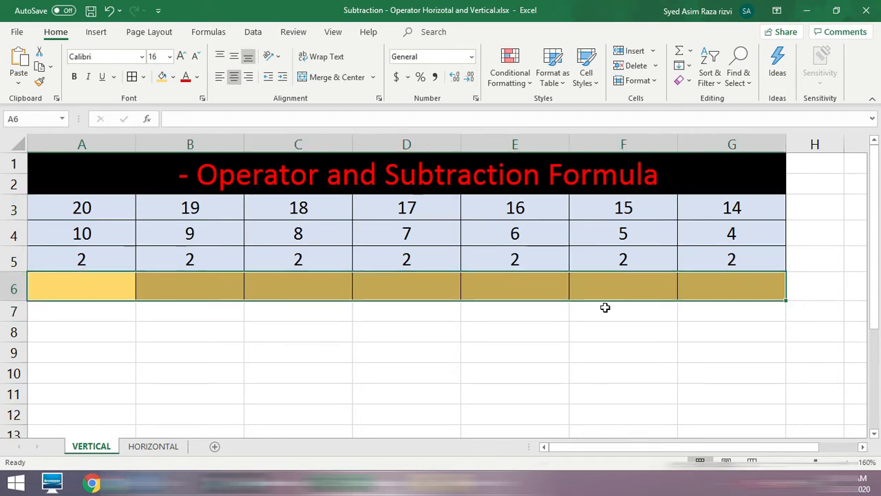
- Enter the formula =A3-A4-A5 in cell A6 to subtract the second and third numbers from the first
{"action": "left_click", "coordinate": [81, 286]}
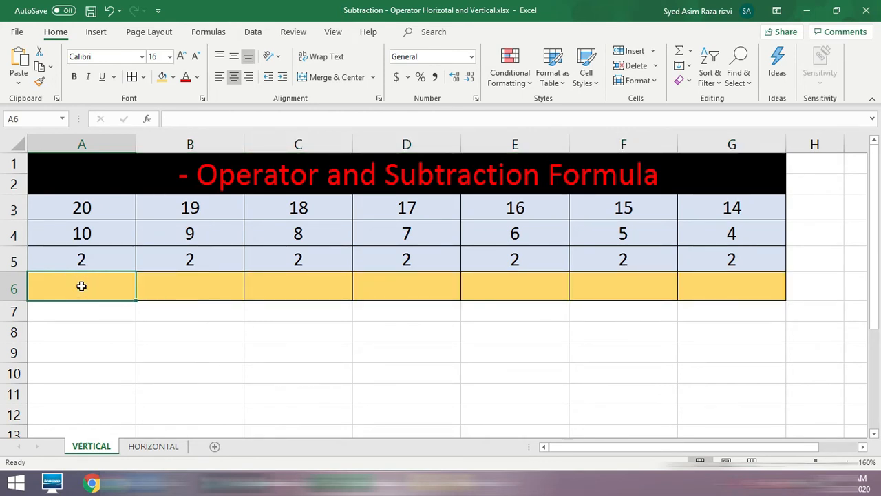
{"action": "type", "text": "="}
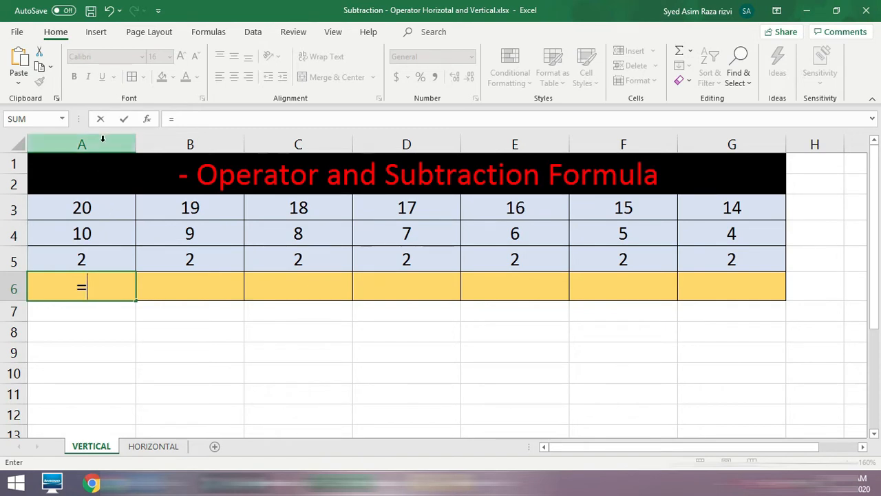
{"action": "left_click", "coordinate": [82, 205]}
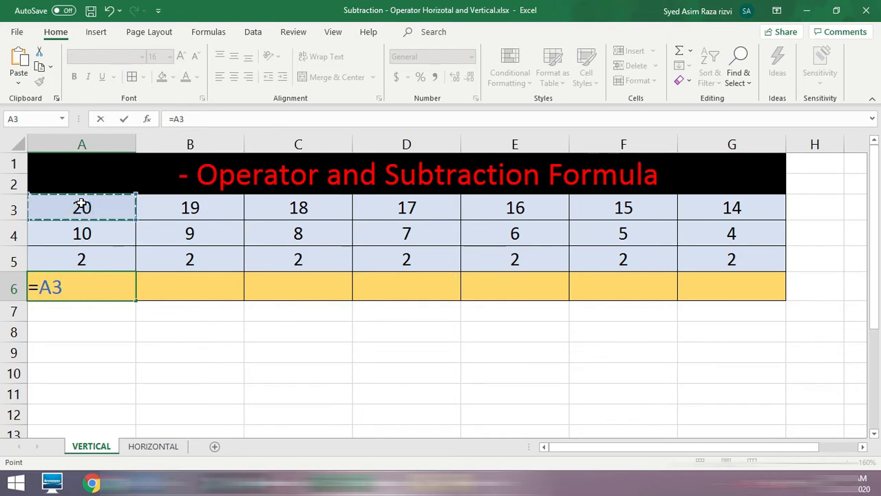
{"action": "type", "text": "+"}
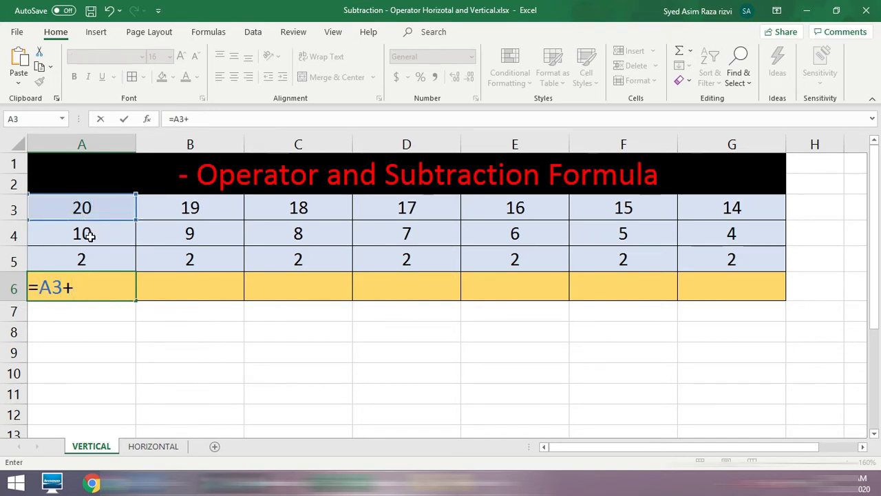
{"action": "left_click", "coordinate": [90, 235]}
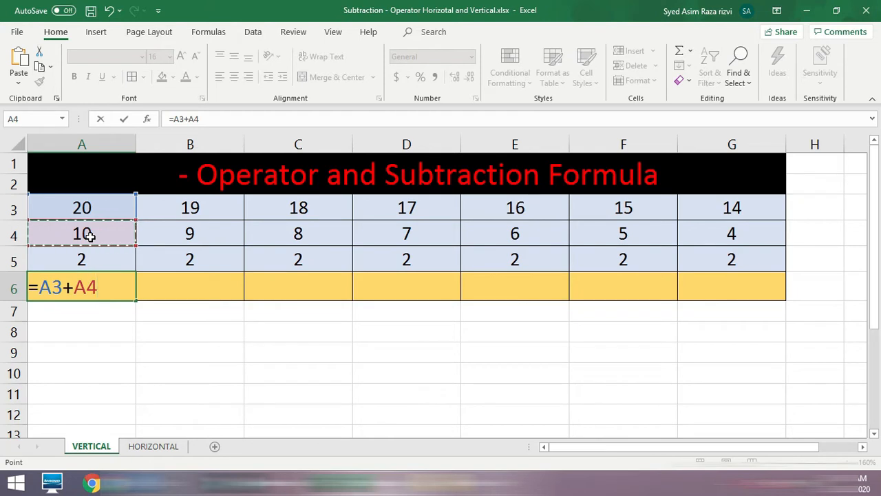
{"action": "key", "text": "BackSpace"}
{"action": "key", "text": "BackSpace"}
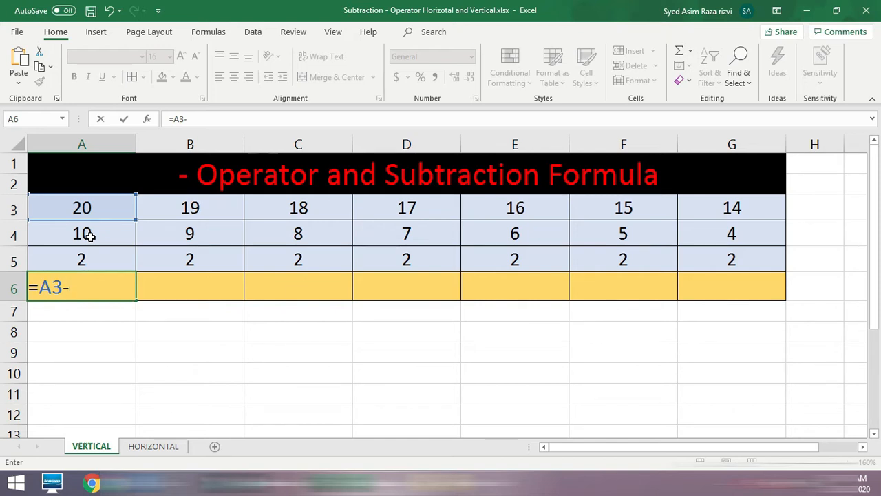
{"action": "left_click", "coordinate": [89, 235]}
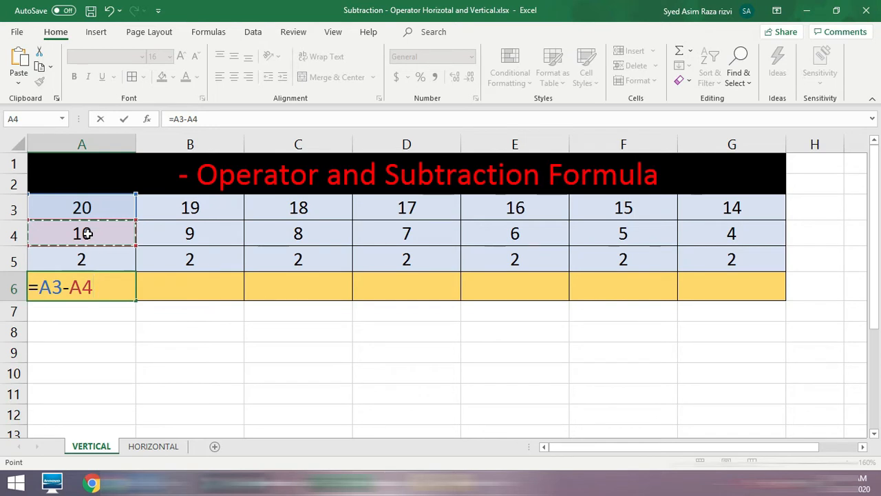
{"action": "type", "text": "-"}
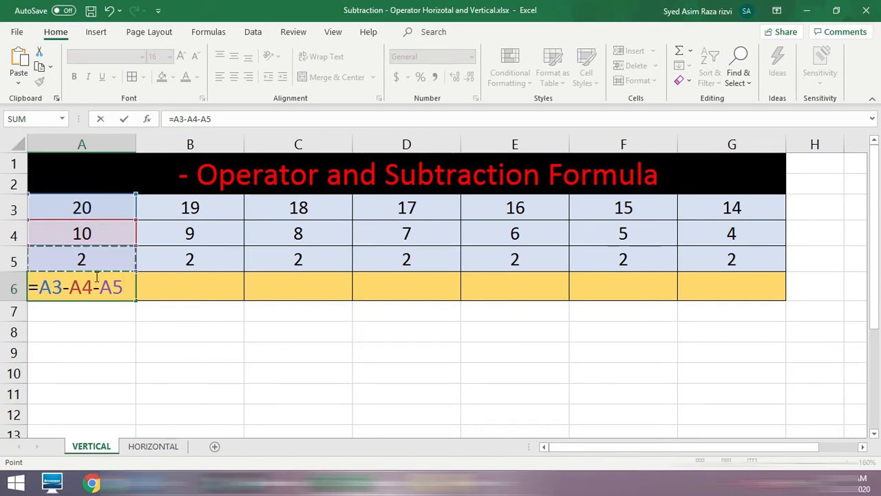
{"action": "key", "text": "Return"}
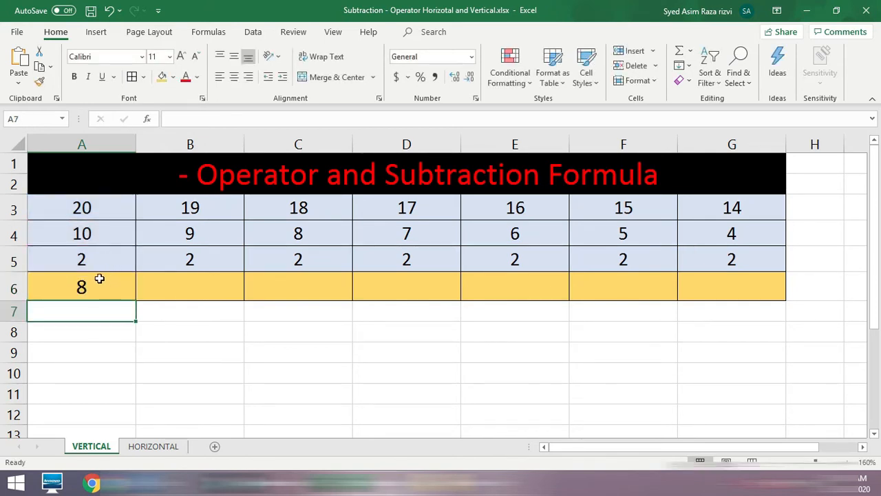
- Copy the subtraction formula from A6 across row 6 through G6 by filling
{"action": "left_click", "coordinate": [100, 278]}
{"action": "left_click_drag", "start_coordinate": [136, 300], "coordinate": [94, 276]}
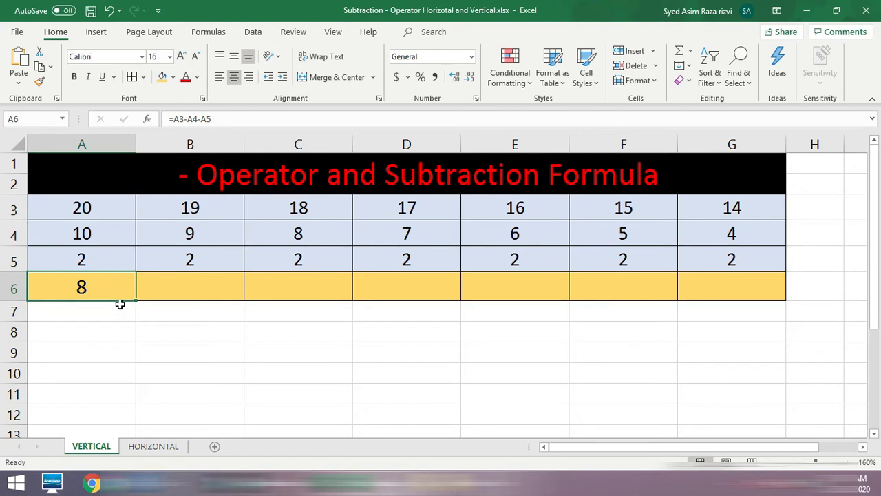
{"action": "left_click_drag", "start_coordinate": [136, 300], "coordinate": [440, 301]}
{"action": "left_click_drag", "start_coordinate": [500, 296], "coordinate": [738, 289]}
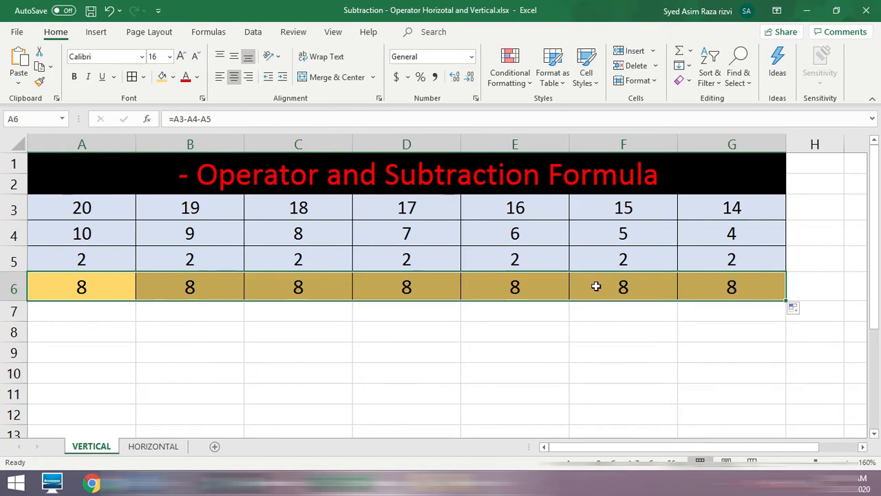
- Check the source numbers in columns B and G against the copied formulas in B6 and G6
{"action": "left_click", "coordinate": [217, 210]}
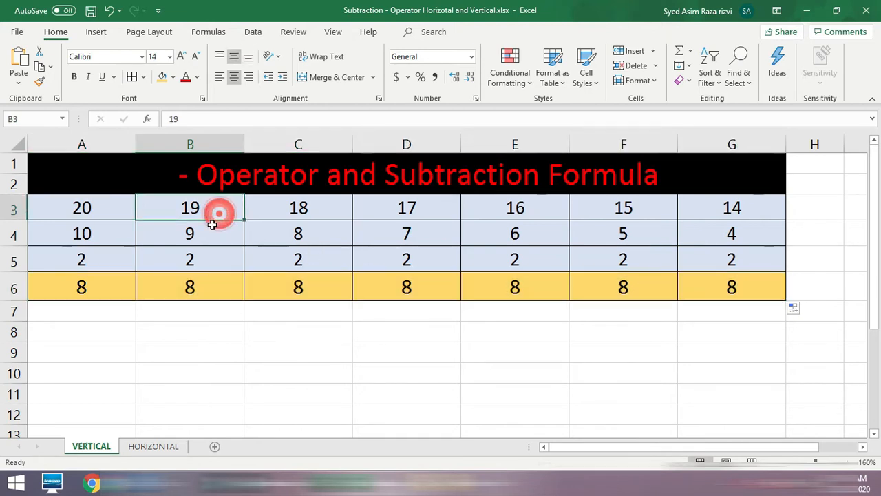
{"action": "left_click", "coordinate": [210, 236]}
{"action": "left_click", "coordinate": [205, 260]}
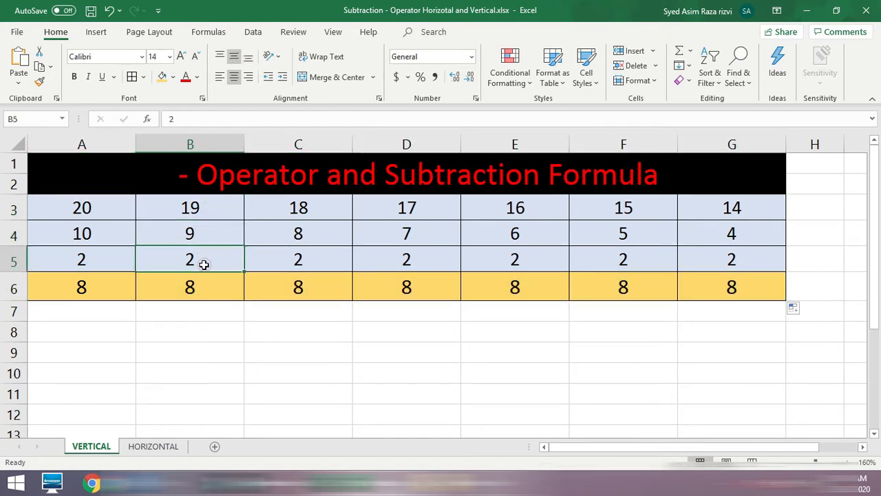
{"action": "left_click", "coordinate": [217, 286]}
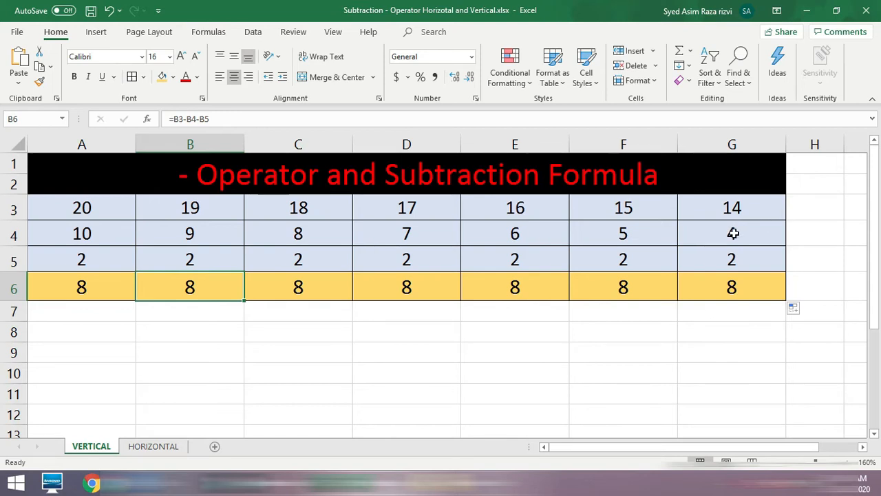
{"action": "left_click", "coordinate": [732, 258]}
{"action": "left_click", "coordinate": [729, 285]}
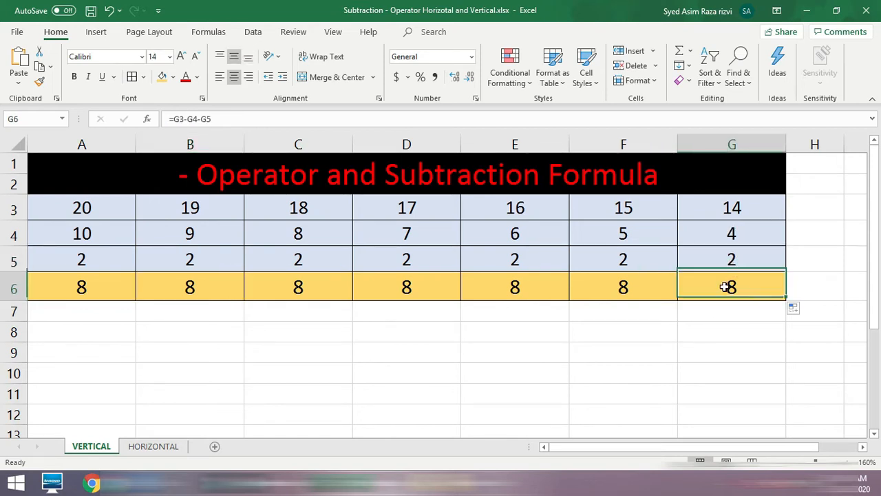
- Set the value of cell A5 to 10 to test the subtraction formula in column A
{"action": "left_click", "coordinate": [97, 206]}
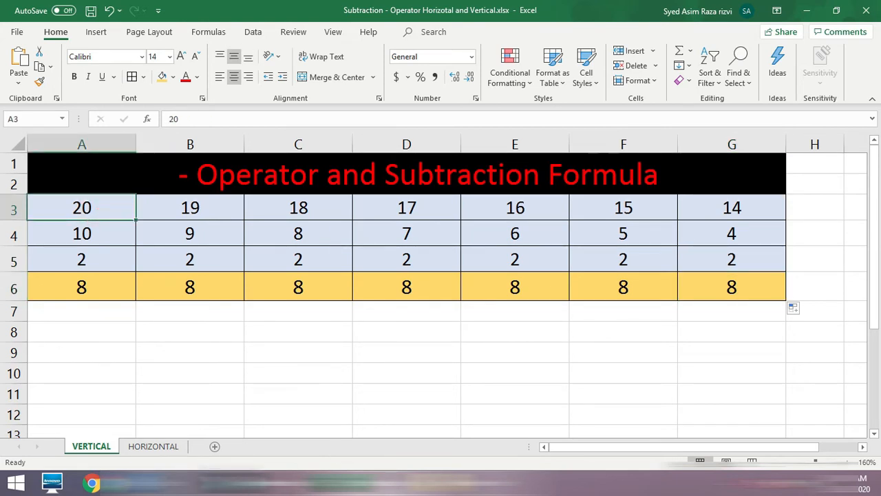
{"action": "left_click", "coordinate": [82, 234]}
{"action": "left_click", "coordinate": [82, 259]}
{"action": "type", "text": "10"}
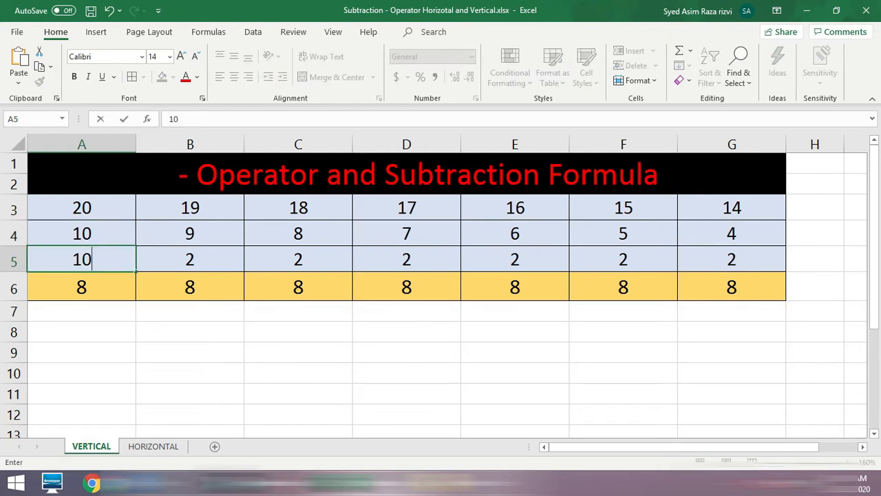
{"action": "key", "text": "Return"}
{"action": "left_click", "coordinate": [82, 260]}
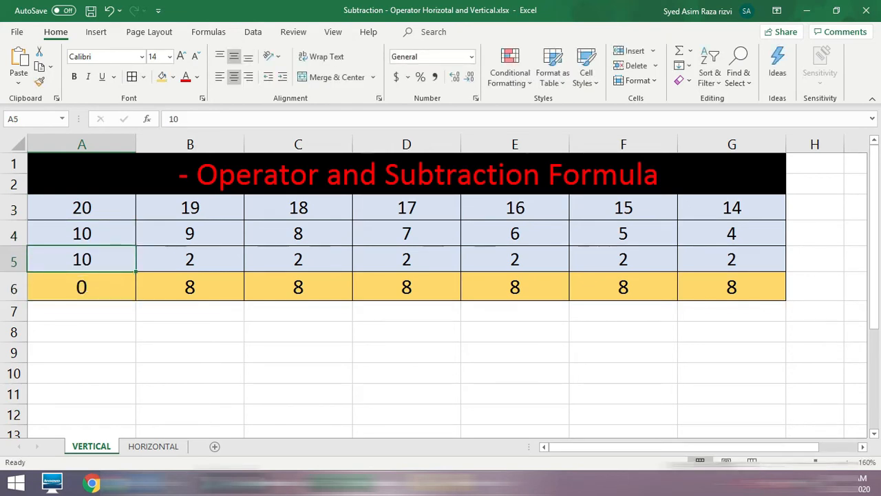
- Set cells B5 through G5 to 9, 8, 7, 6, 5 and 4, and check the formulas in C6 and G6
{"action": "left_click", "coordinate": [190, 260]}
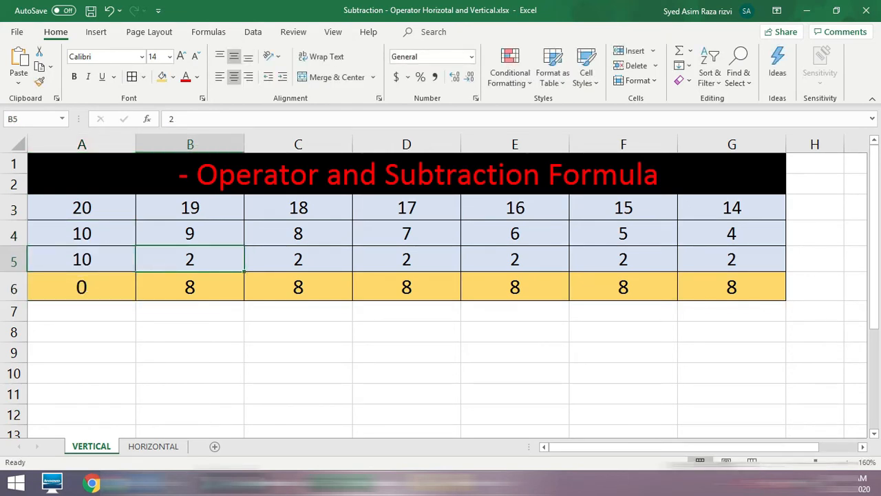
{"action": "type", "text": "9"}
{"action": "key", "text": "Tab"}
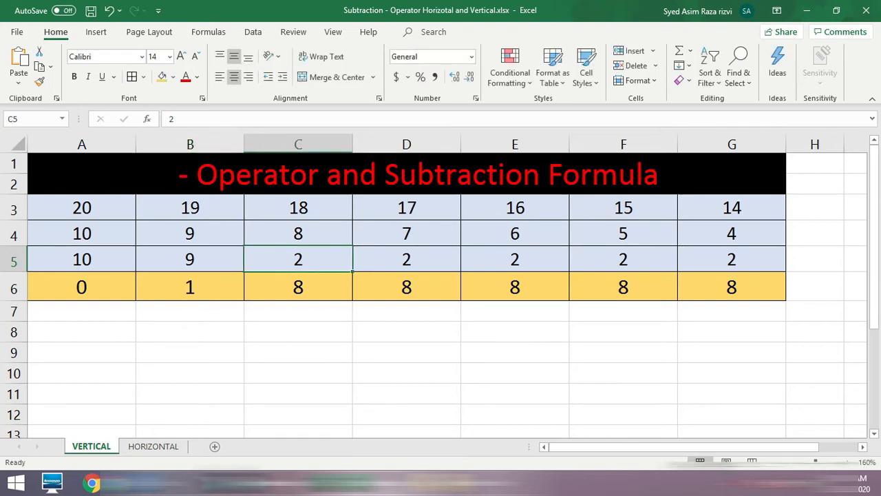
{"action": "type", "text": "8"}
{"action": "key", "text": "Tab"}
{"action": "type", "text": "7"}
{"action": "key", "text": "Tab"}
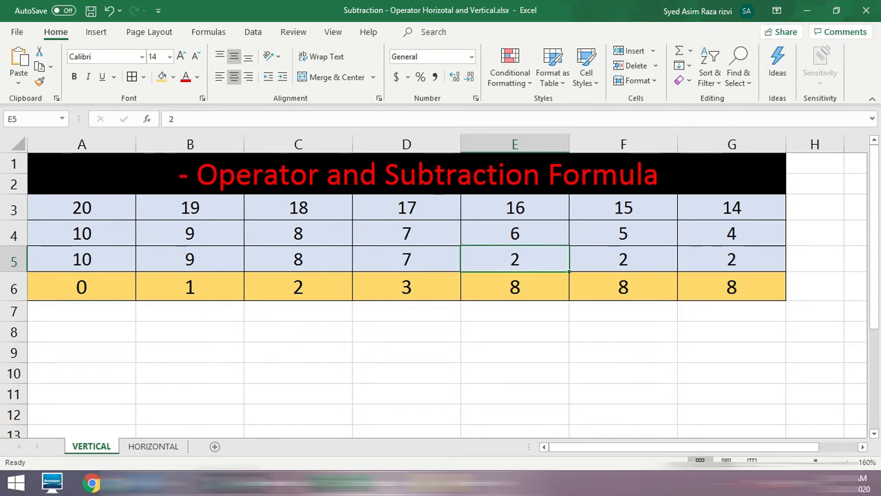
{"action": "type", "text": "6"}
{"action": "key", "text": "Tab"}
{"action": "type", "text": "5"}
{"action": "key", "text": "Tab"}
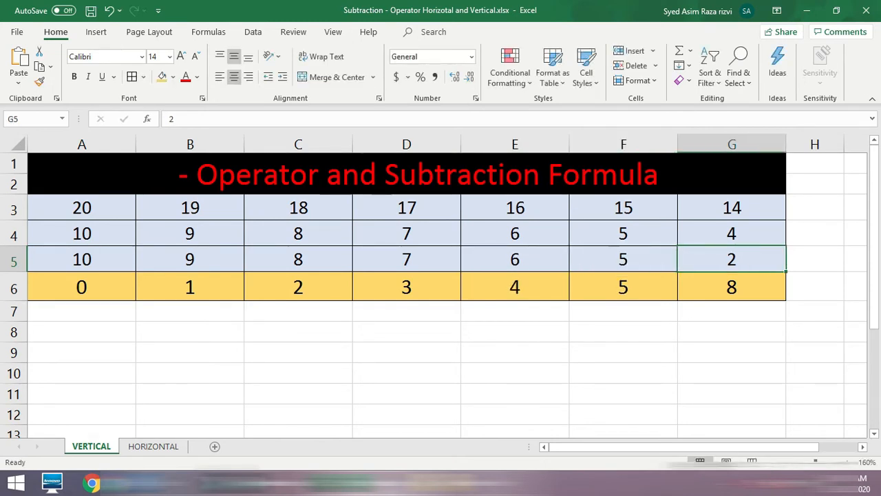
{"action": "type", "text": "4"}
{"action": "key", "text": "Return"}
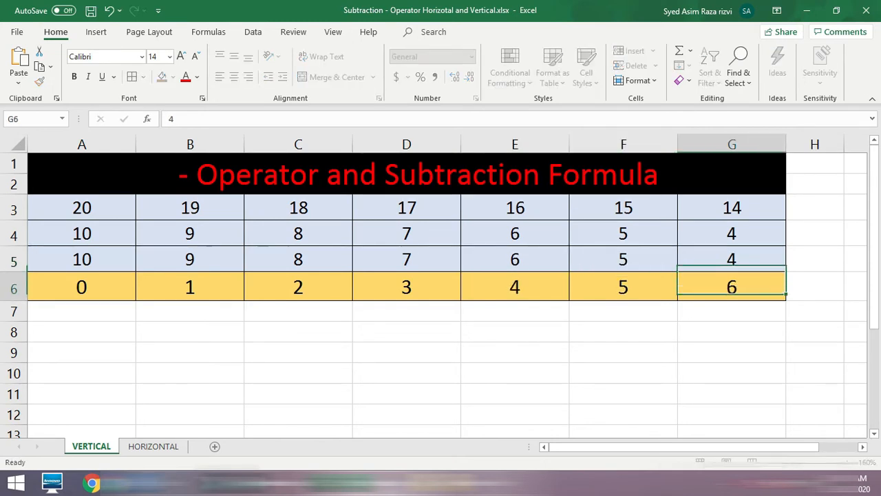
{"action": "key", "text": "Up"}
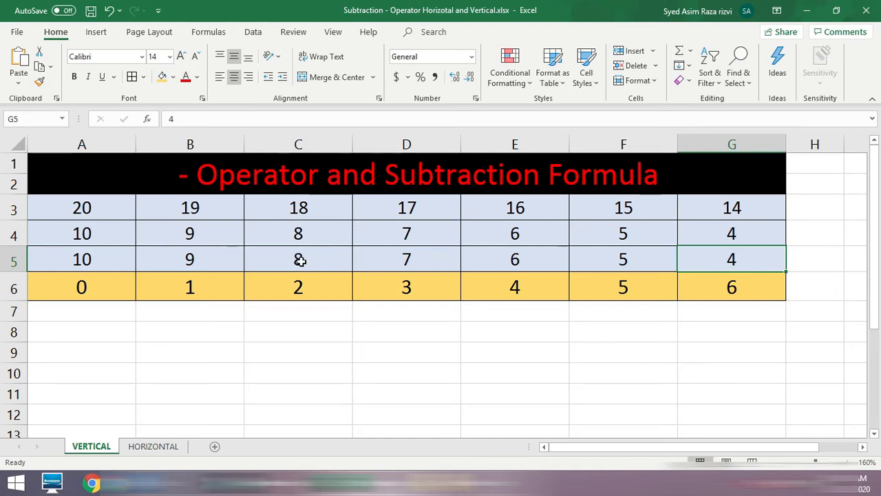
{"action": "left_click", "coordinate": [298, 282]}
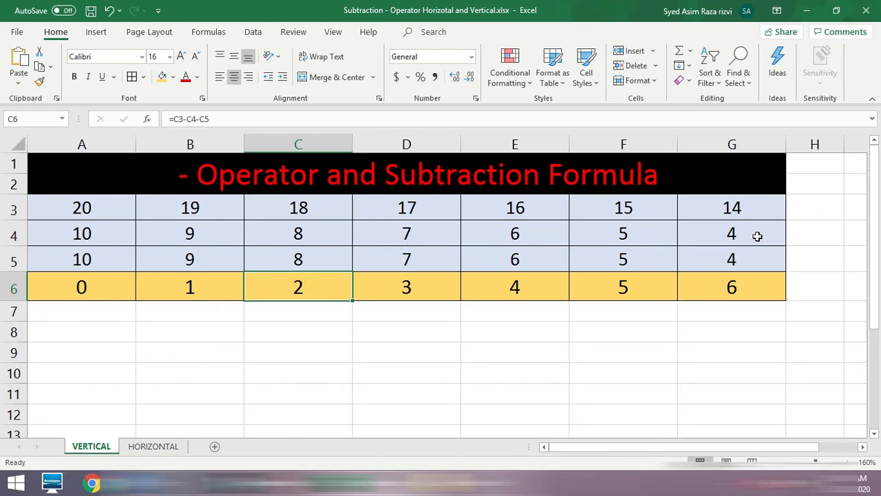
{"action": "left_click", "coordinate": [737, 282]}
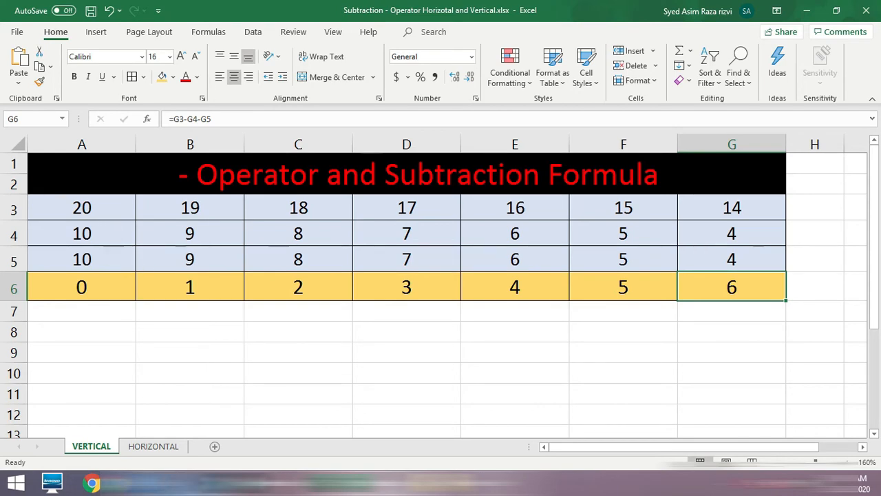
- On the HORIZONTAL sheet, inspect the formula in D4 and clear the Total results in D4 through D10
{"action": "left_click", "coordinate": [153, 447]}
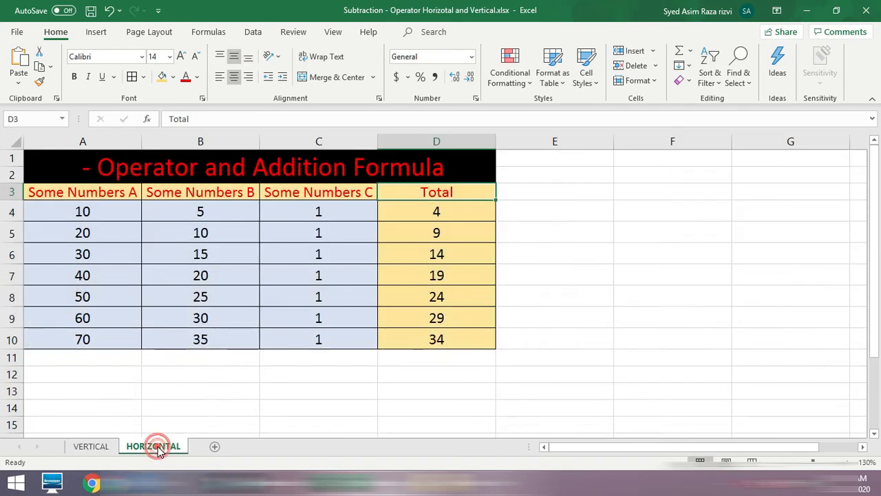
{"action": "left_click", "coordinate": [226, 403]}
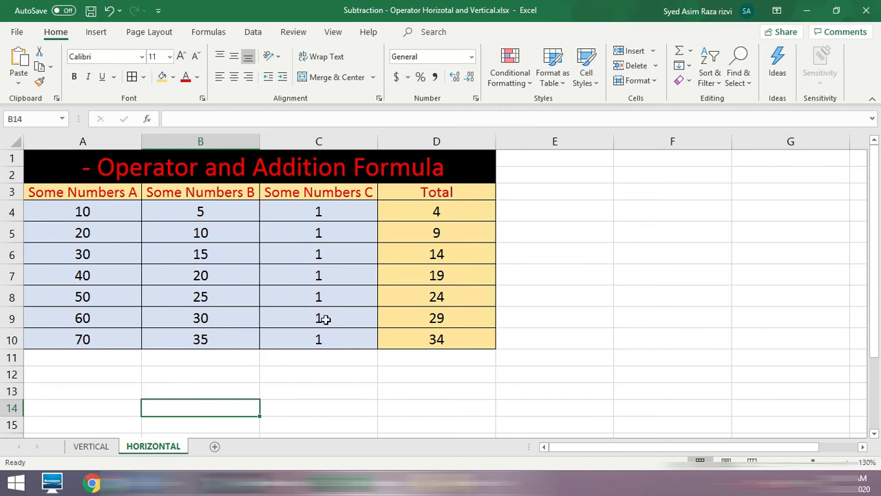
{"action": "left_click", "coordinate": [437, 212]}
{"action": "double_click", "coordinate": [436, 212]}
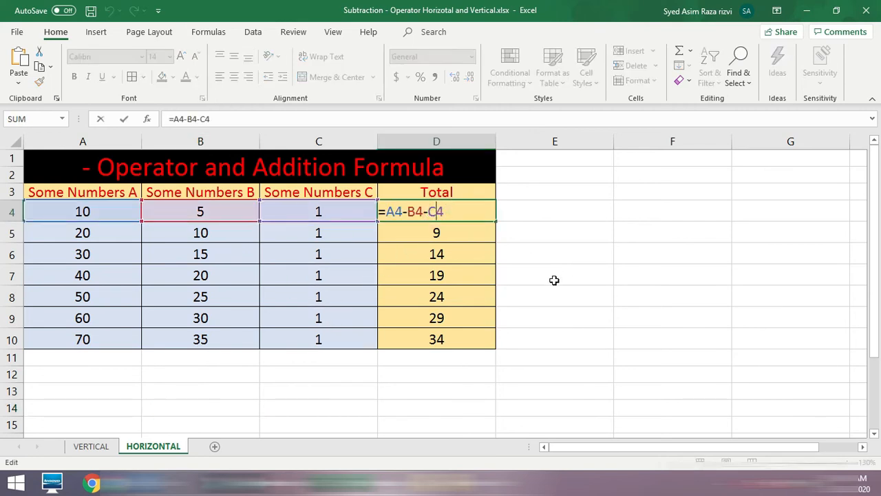
{"action": "key", "text": "Escape"}
{"action": "left_click_drag", "start_coordinate": [449, 209], "coordinate": [455, 334]}
{"action": "key", "text": "Delete"}
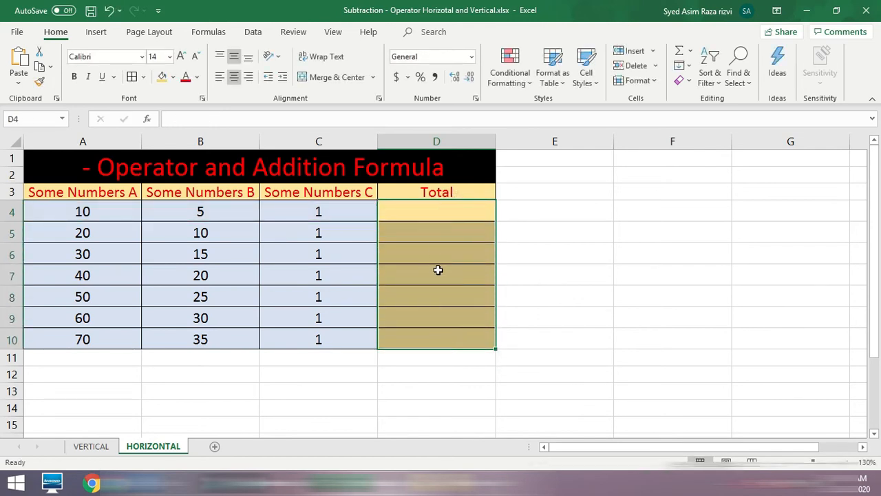
- Enter the formula =A4-B4-C4 in the Total cell D4
{"action": "double_click", "coordinate": [436, 219]}
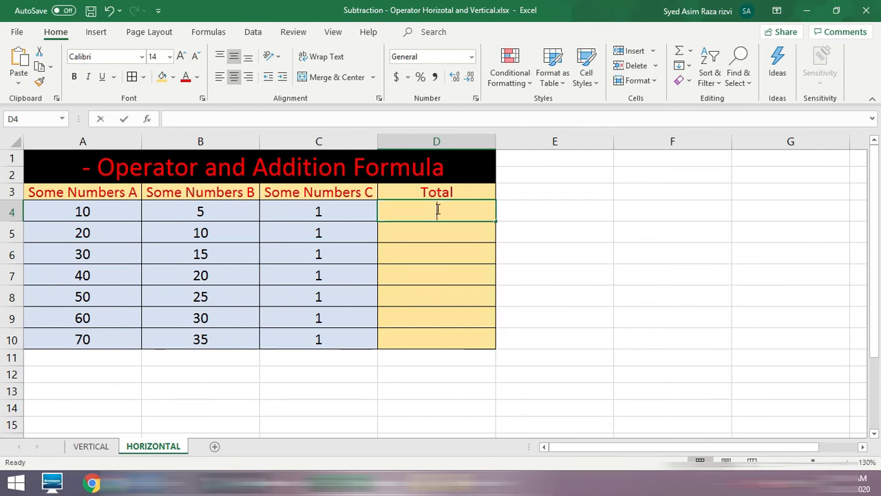
{"action": "type", "text": "="}
{"action": "left_click", "coordinate": [105, 214]}
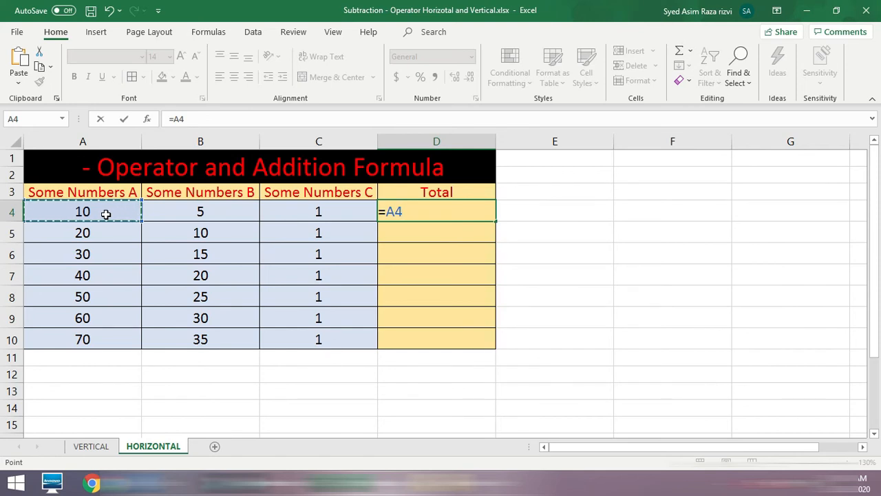
{"action": "type", "text": "-"}
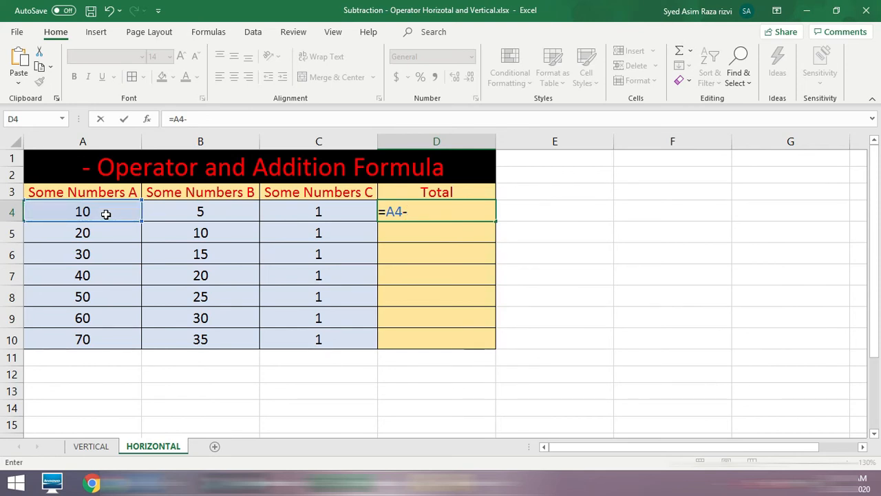
{"action": "left_click", "coordinate": [203, 210]}
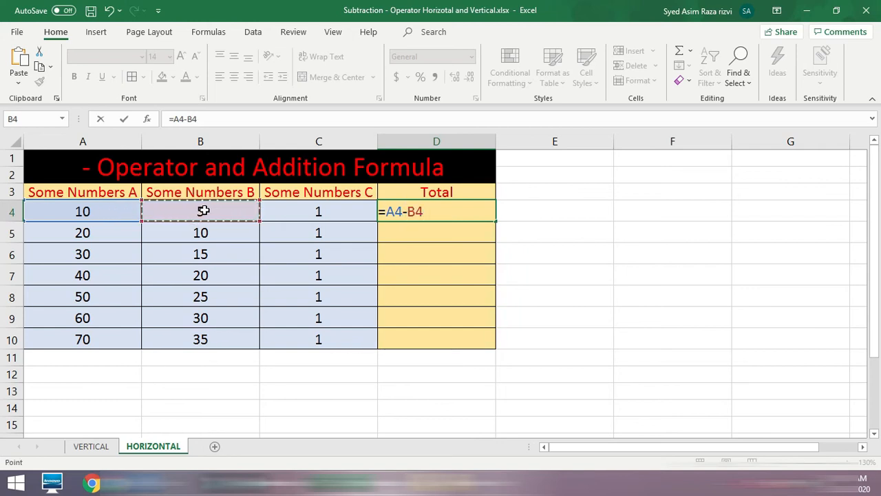
{"action": "type", "text": "-"}
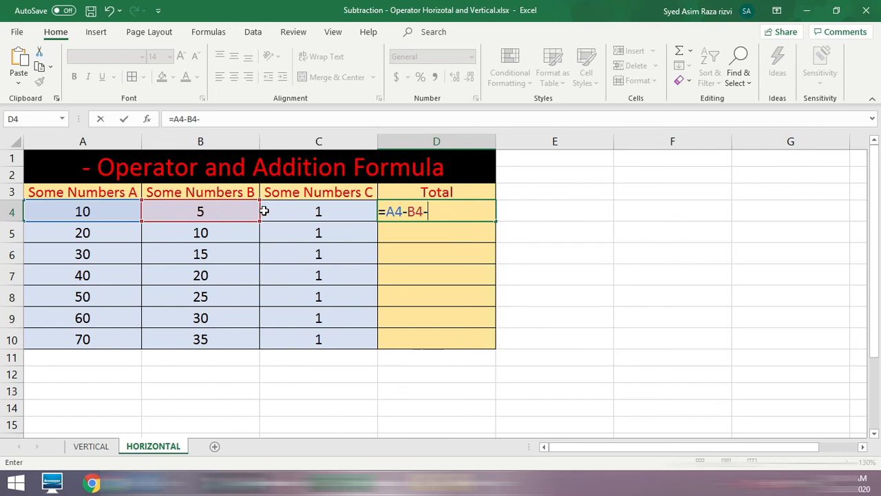
{"action": "left_click", "coordinate": [336, 211]}
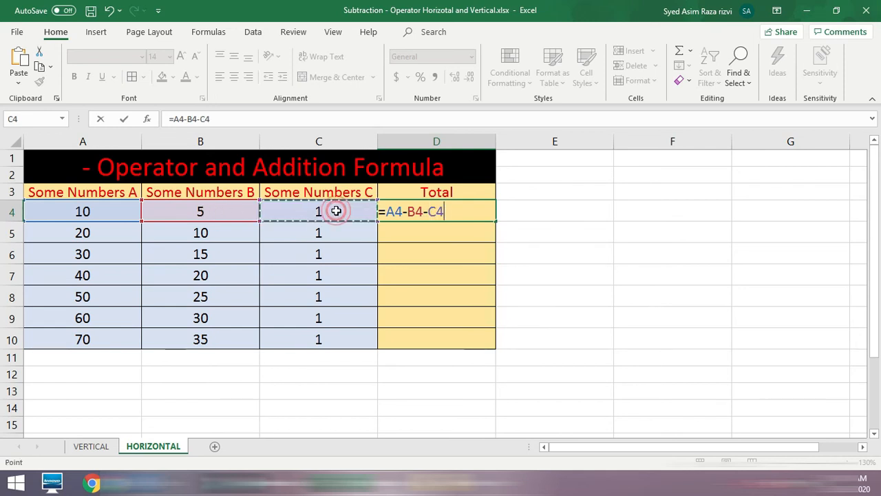
{"action": "key", "text": "Return"}
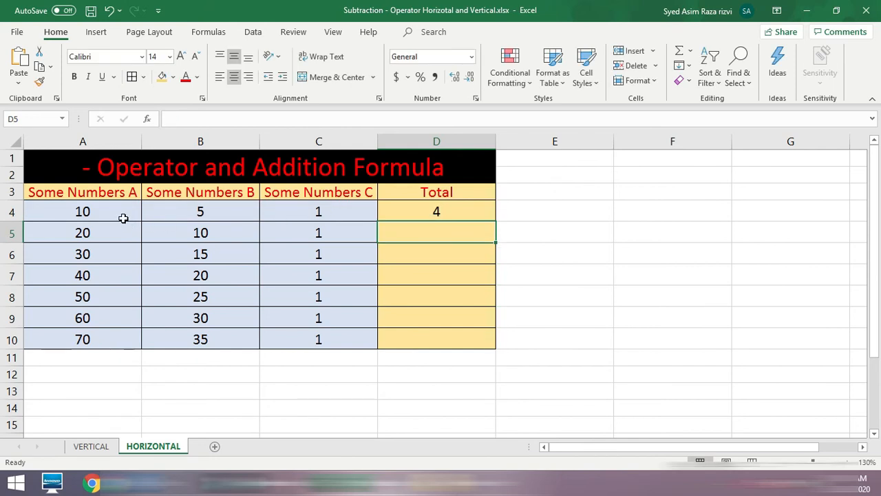
- Check the row 4 source numbers and fill the subtraction formula from D4 down through D10
{"action": "left_click", "coordinate": [206, 210]}
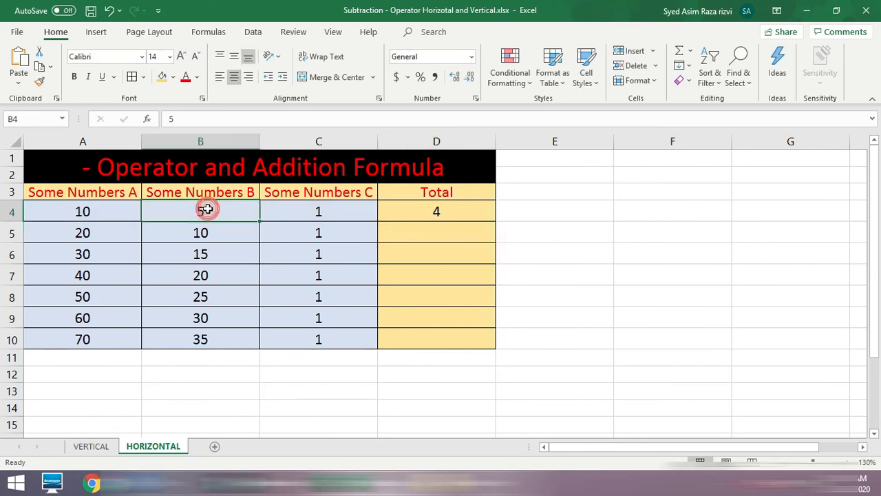
{"action": "left_click", "coordinate": [310, 210]}
{"action": "left_click", "coordinate": [424, 210]}
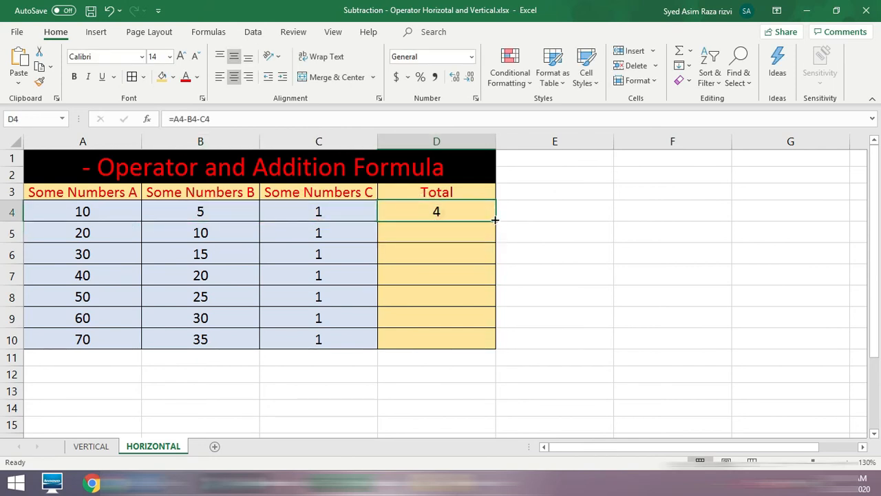
{"action": "left_click_drag", "start_coordinate": [497, 218], "coordinate": [502, 346]}
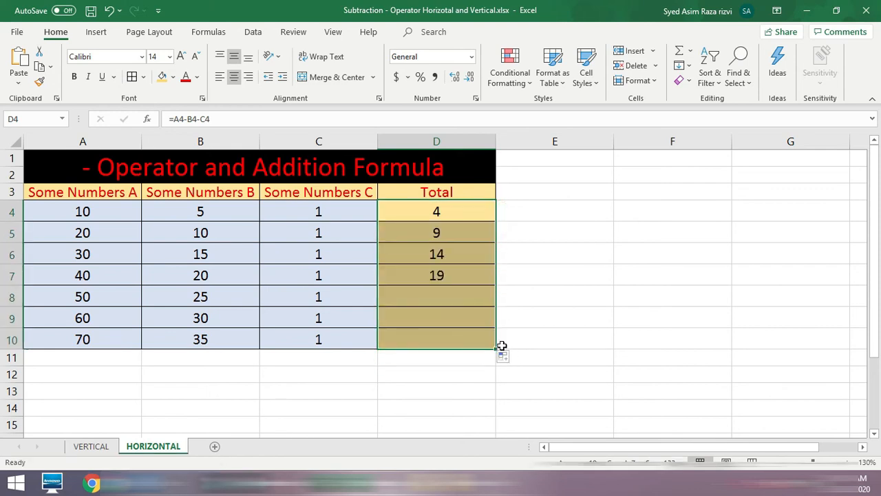
- Inspect the cell references in the Total formulas in D4 and D5 without changing them
{"action": "double_click", "coordinate": [439, 217]}
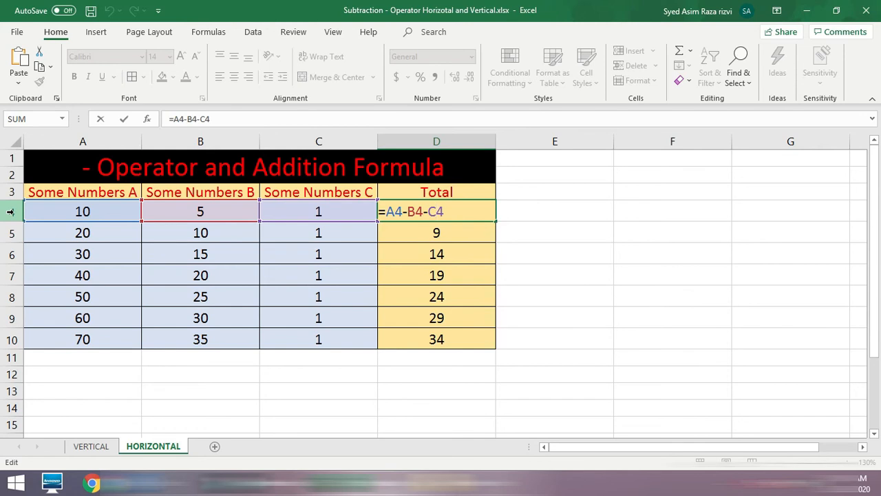
{"action": "key", "text": "ctrl+Return"}
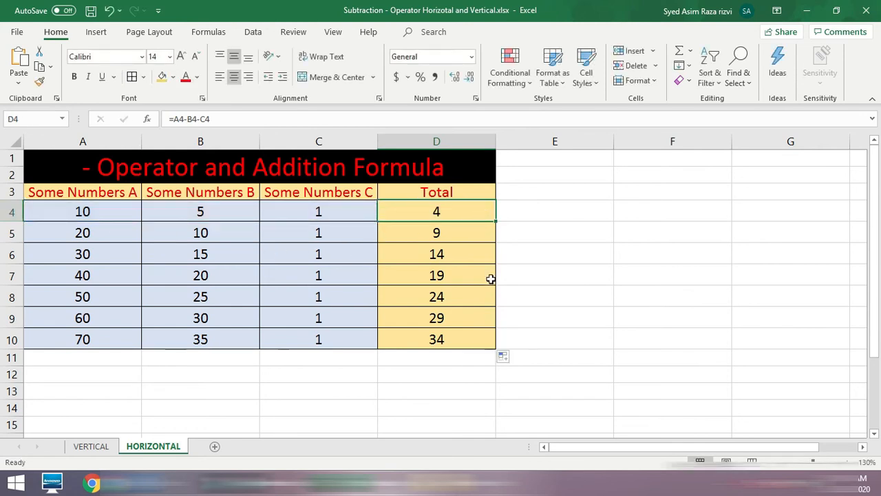
{"action": "double_click", "coordinate": [427, 229]}
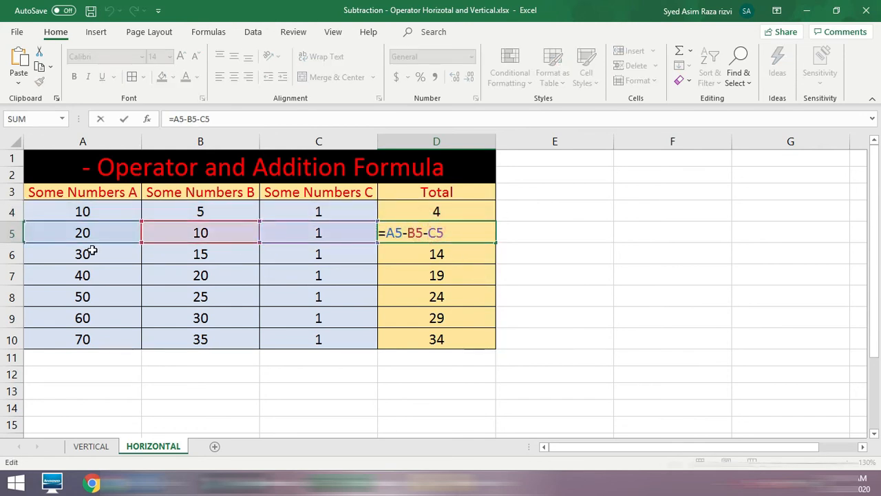
{"action": "left_click_drag", "start_coordinate": [404, 234], "coordinate": [393, 236]}
{"action": "mouse_move", "coordinate": [394, 234]}
{"action": "left_mouse_down"}
{"action": "mouse_move", "coordinate": [387, 233]}
{"action": "mouse_move", "coordinate": [398, 234]}
{"action": "left_mouse_up"}
{"action": "key", "text": "Escape"}
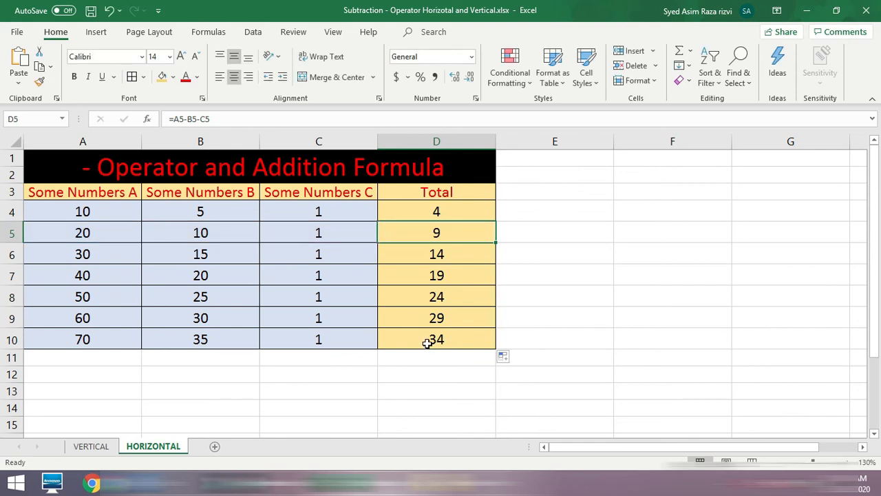
{"action": "double_click", "coordinate": [413, 234]}
{"action": "key", "text": "Escape"}
- Check the formula in D10 against its source numbers in row 10, and return to the VERTICAL sheet
{"action": "left_click", "coordinate": [429, 339]}
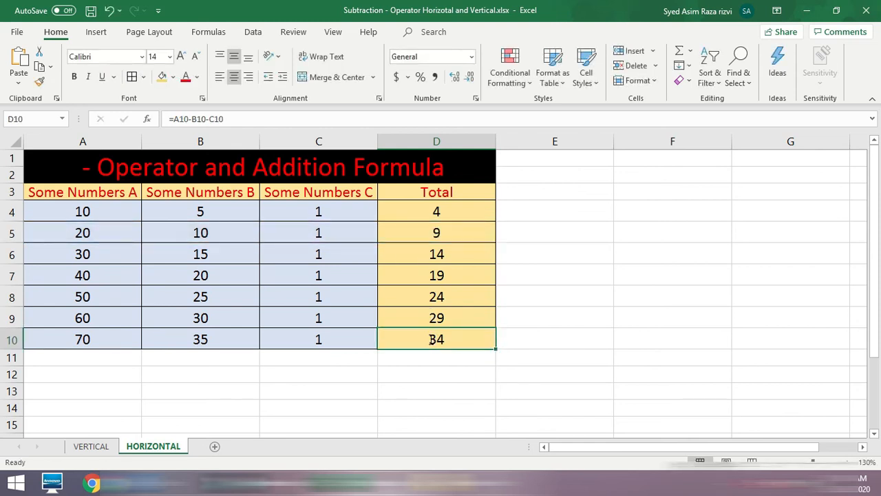
{"action": "double_click", "coordinate": [430, 338]}
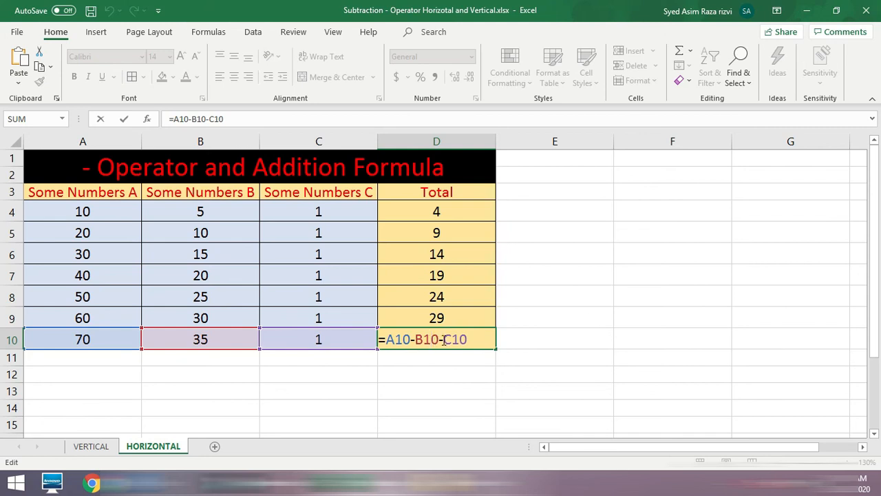
{"action": "key", "text": "Return"}
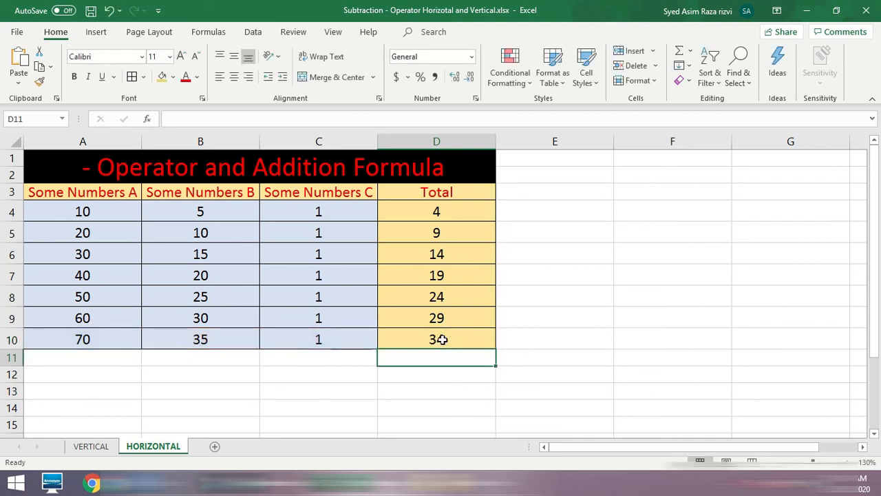
{"action": "left_click", "coordinate": [226, 337]}
{"action": "left_click", "coordinate": [294, 338]}
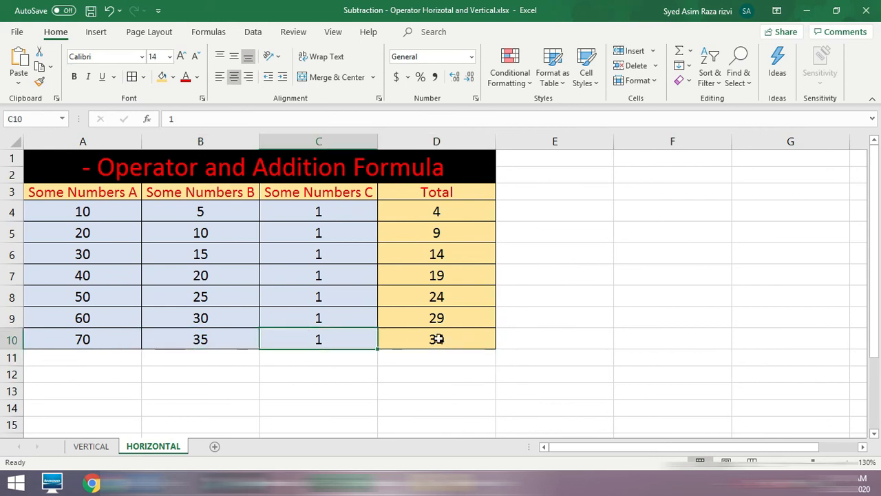
{"action": "left_click", "coordinate": [438, 339]}
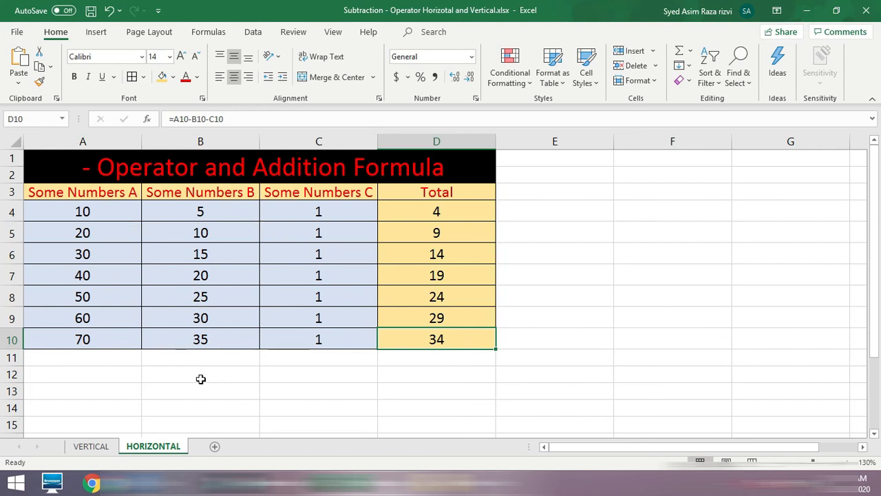
{"action": "left_click", "coordinate": [102, 445]}
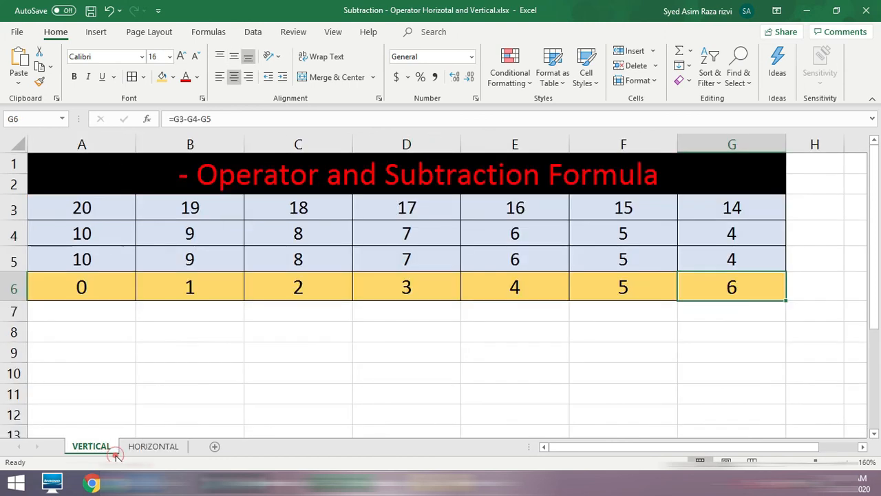